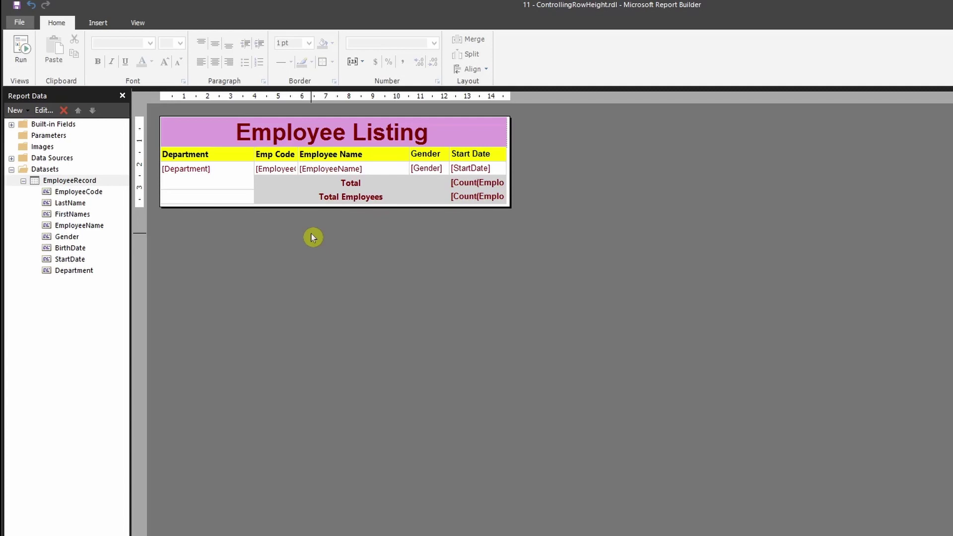
- Select the Employee Name header and run a preview of the Employee Listing report
left_click(372, 158)
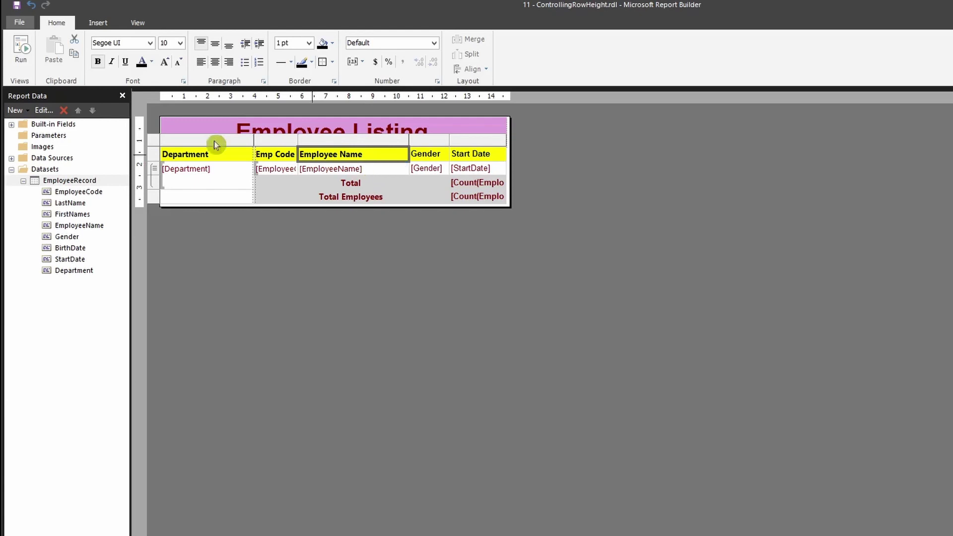
left_click(21, 48)
- Expand Administration in the preview to reveal its employees, including the wrapped long name
left_click(10, 140)
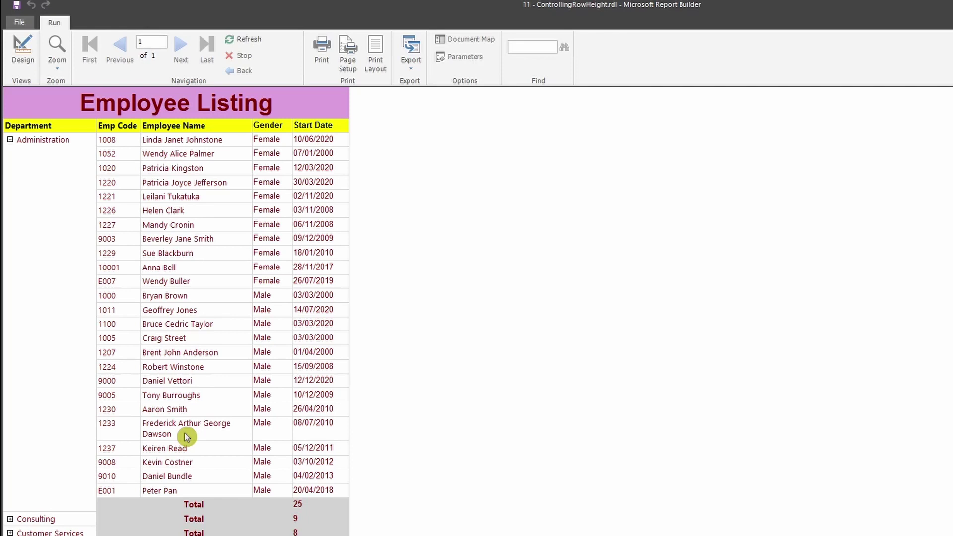
- Widen the Employee Name column in Design, then rerun and expand Administration to check one-line names
left_click(23, 51)
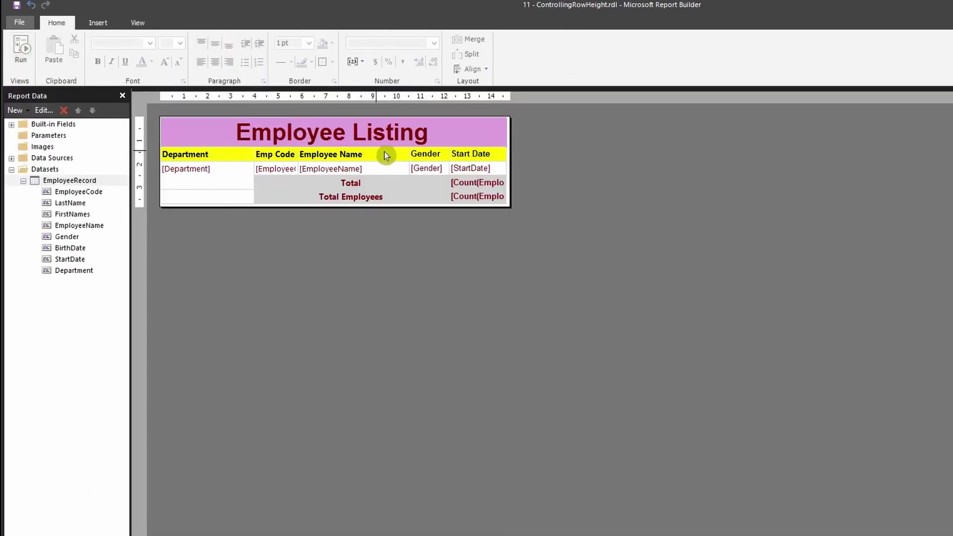
left_click(385, 153)
left_click_drag(408, 139, 549, 138)
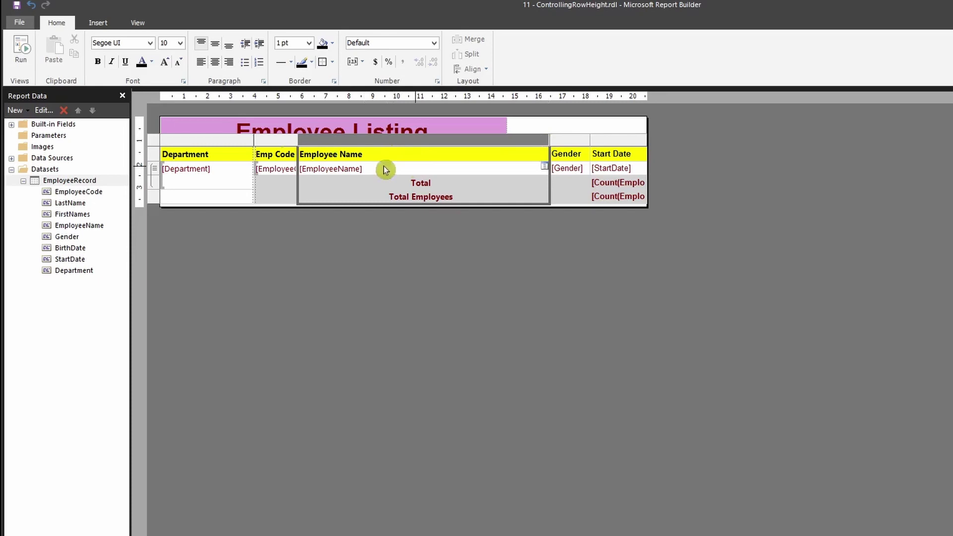
left_click(21, 48)
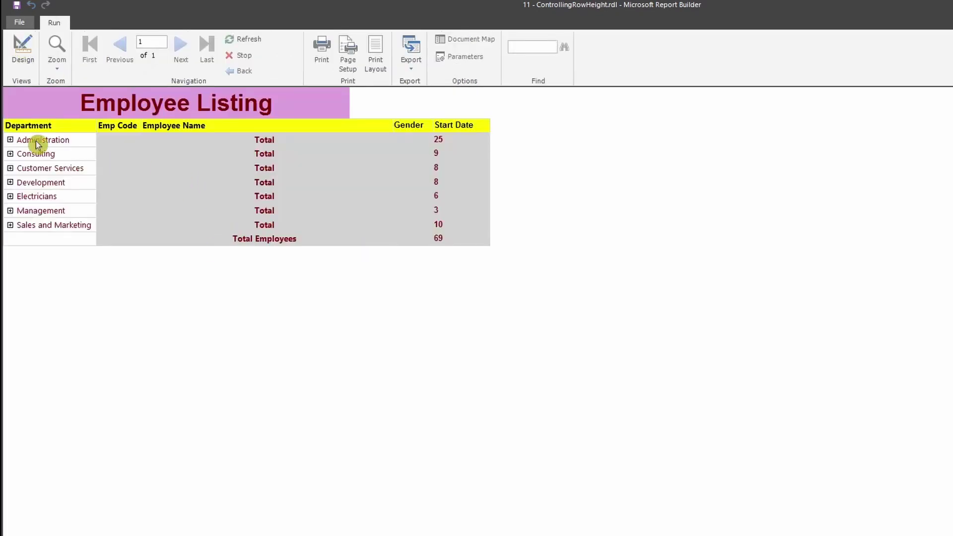
left_click(9, 141)
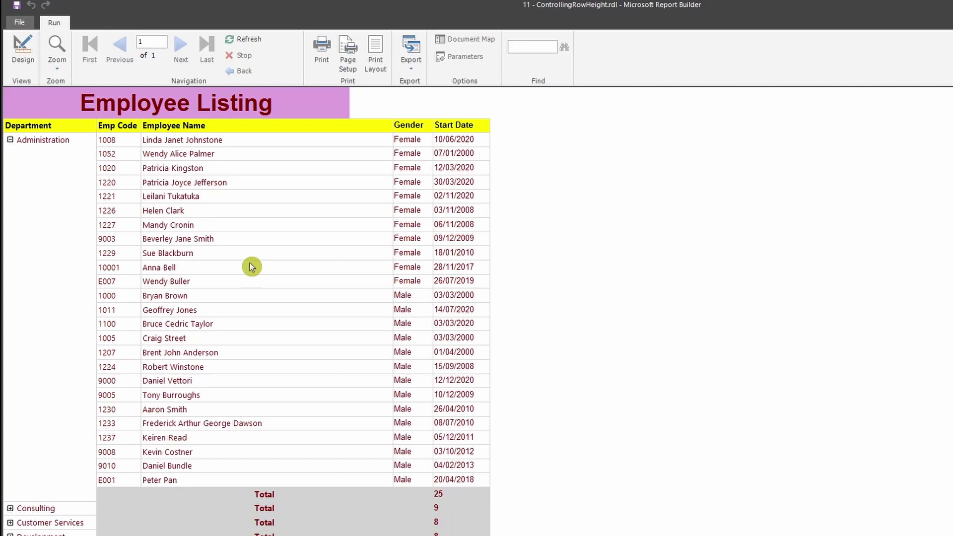
- Back in Design, drag the Employee Name column narrower to its original width
left_click(19, 51)
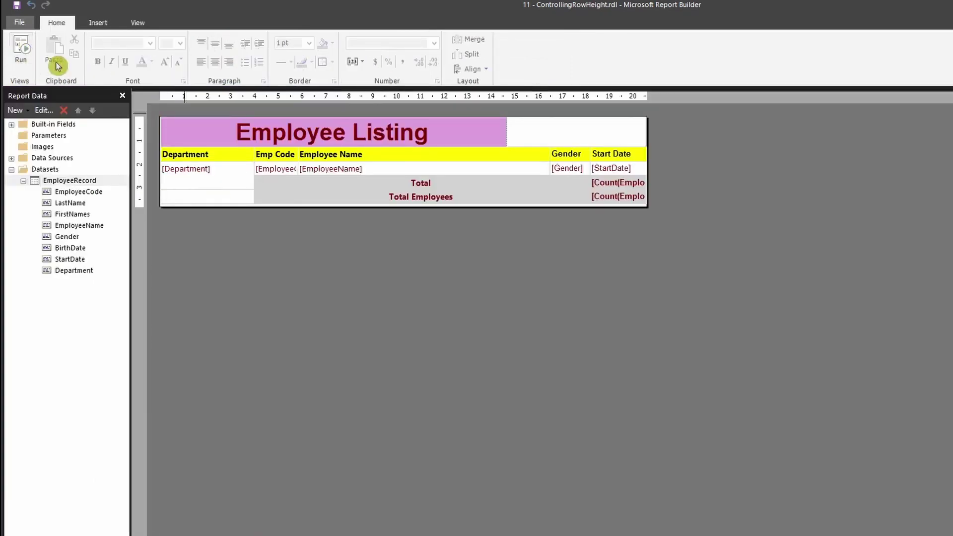
left_click(539, 157)
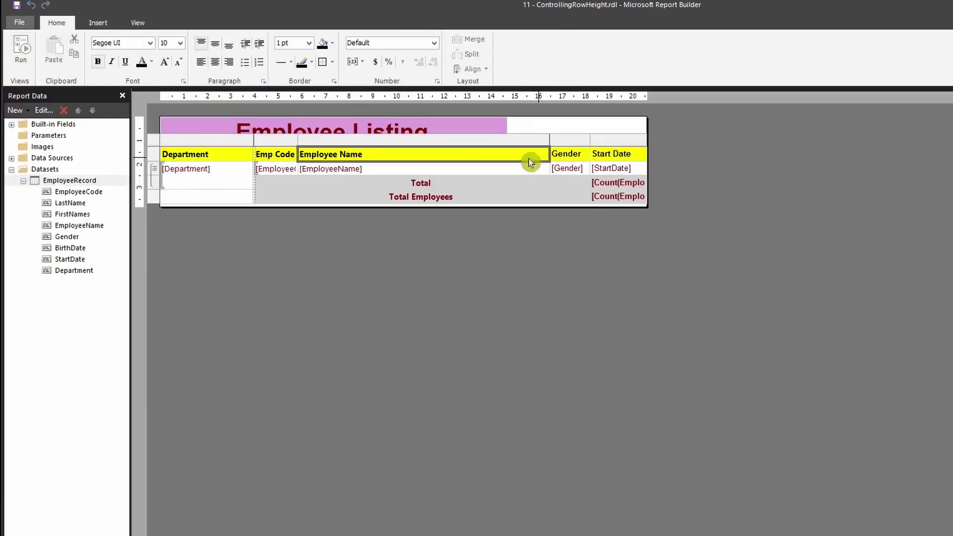
left_click_drag(546, 142, 409, 144)
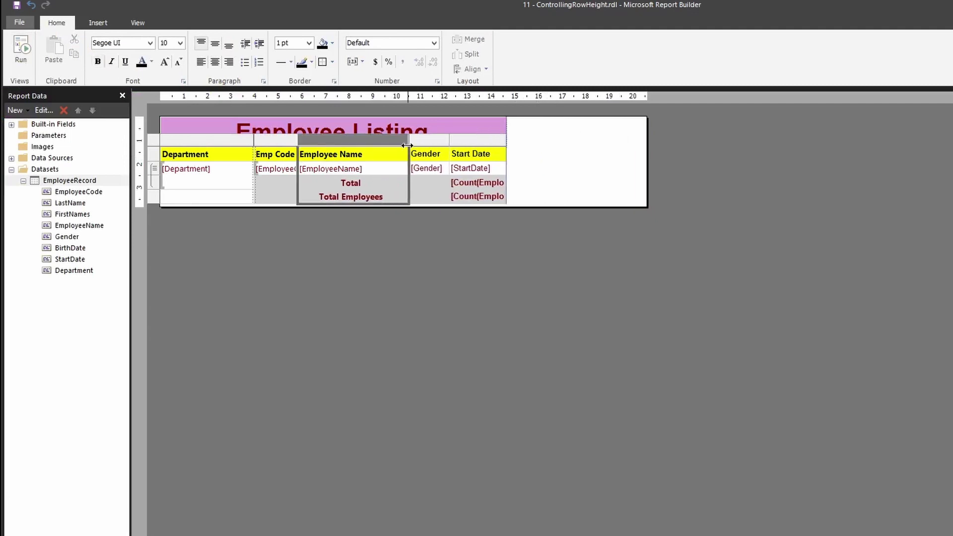
left_click(630, 157)
- Set CanGrow to False for the [EmployeeName] detail cell in the Properties pane
left_click(380, 175)
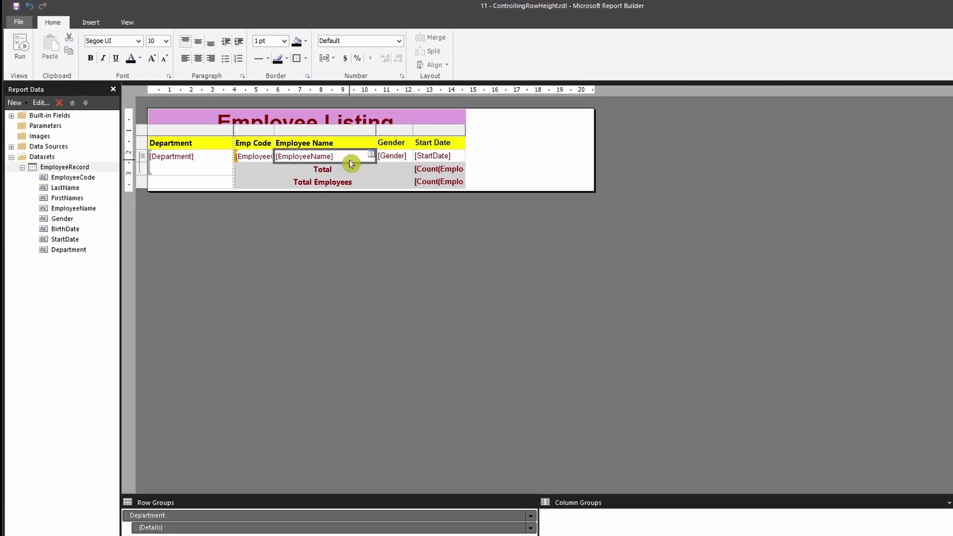
left_click(114, 22)
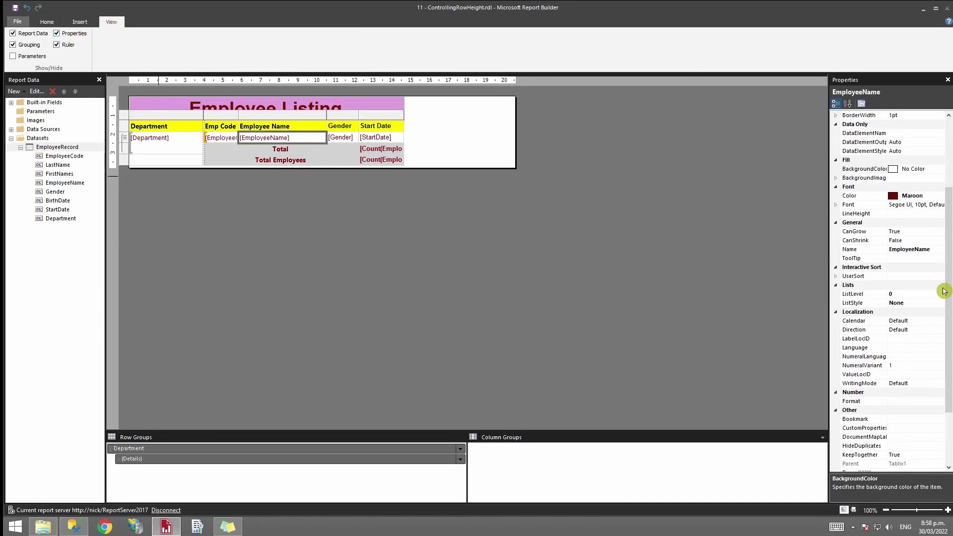
scroll(944, 291, "up", 1)
left_click(896, 231)
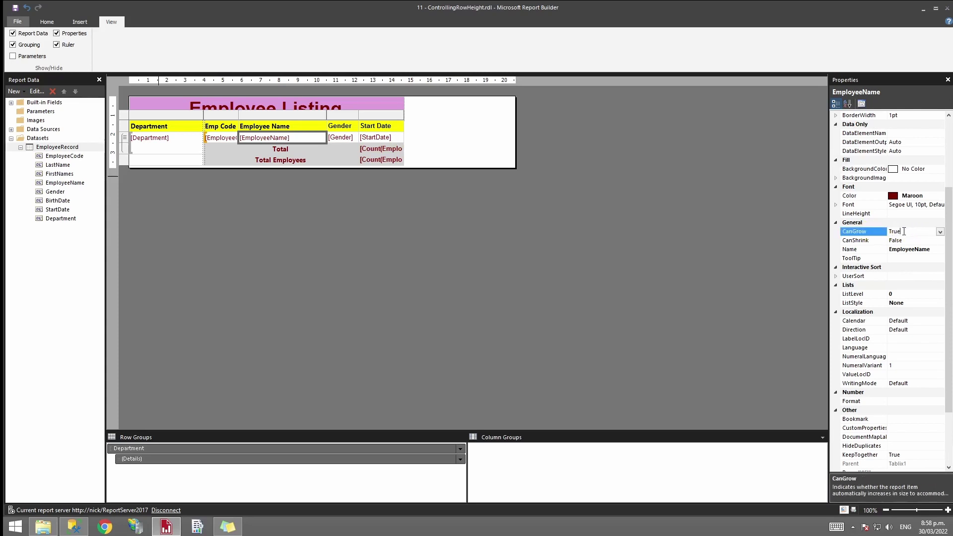
left_click(940, 232)
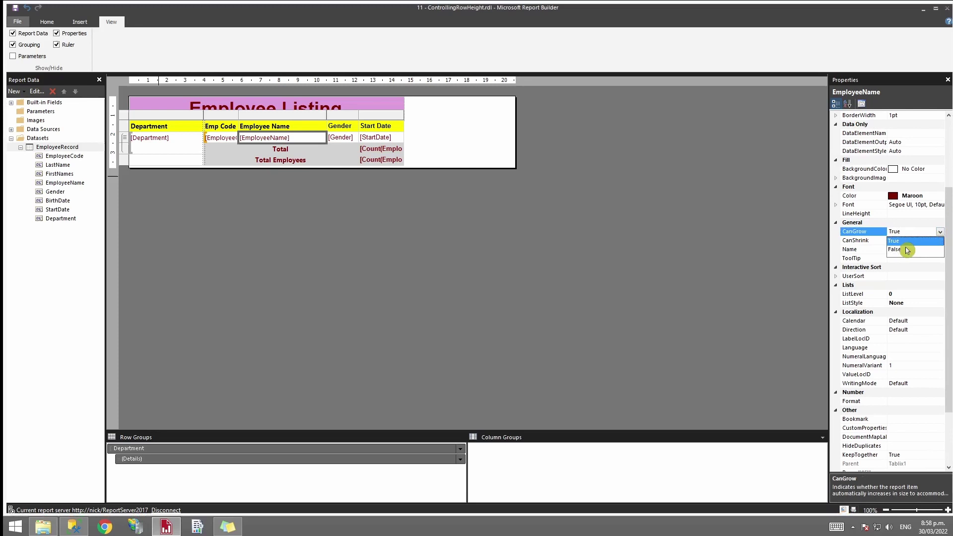
left_click(903, 250)
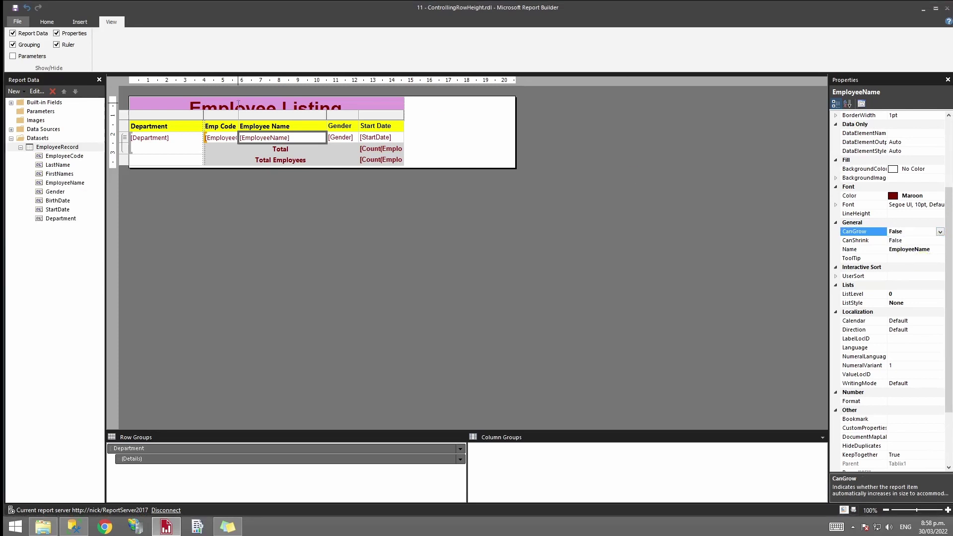
left_click(47, 24)
left_click(18, 42)
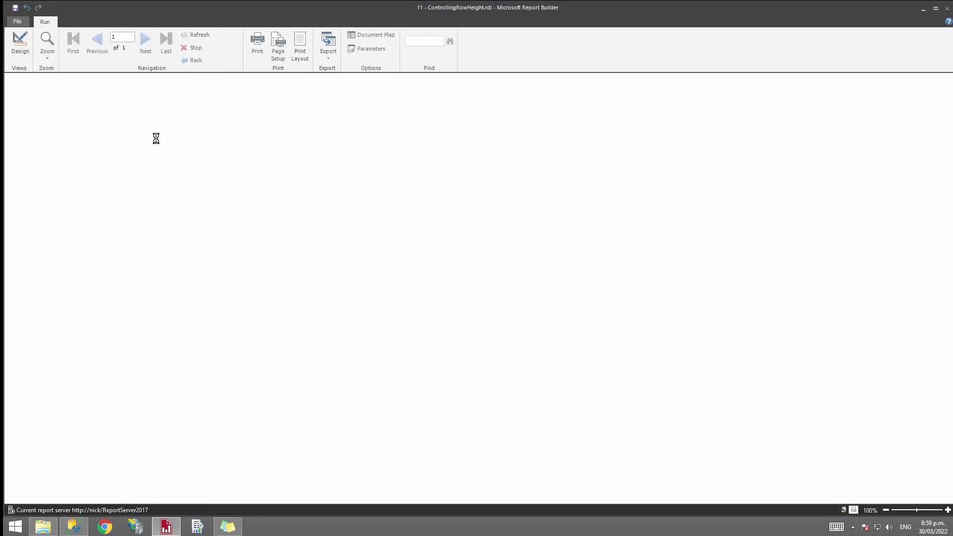
left_click(10, 115)
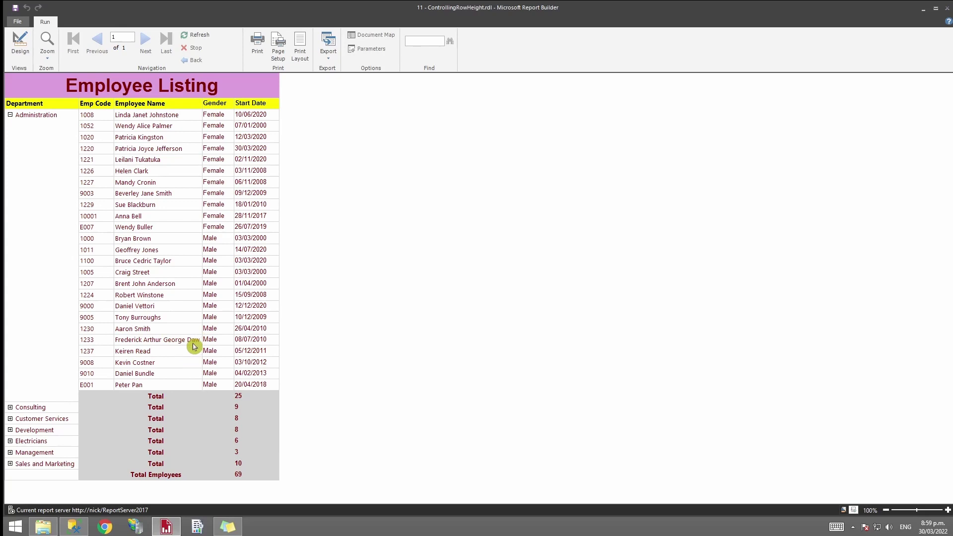
left_click(21, 40)
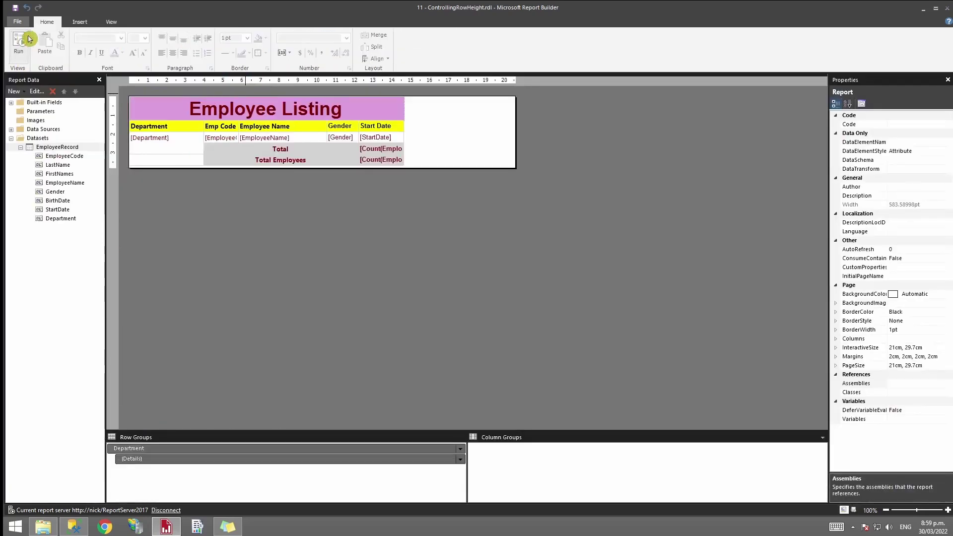
- Set the [EmployeeName] text box's ToolTip to an expression using the EmployeeName field
right_click(302, 142)
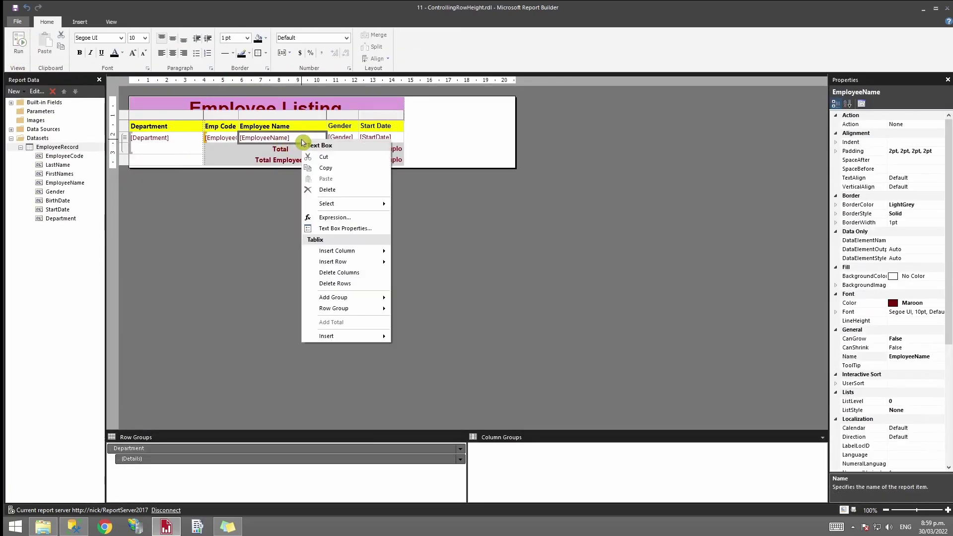
left_click(373, 229)
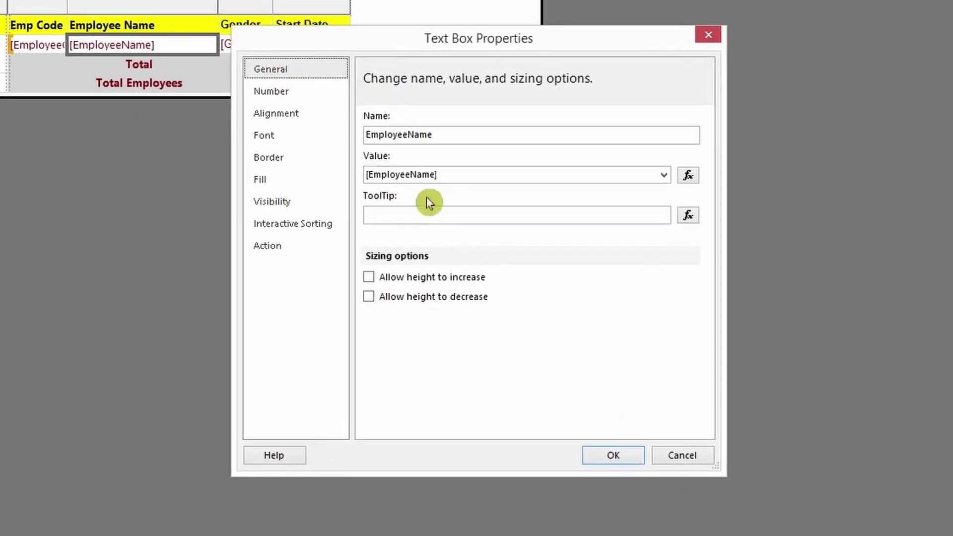
left_click(447, 234)
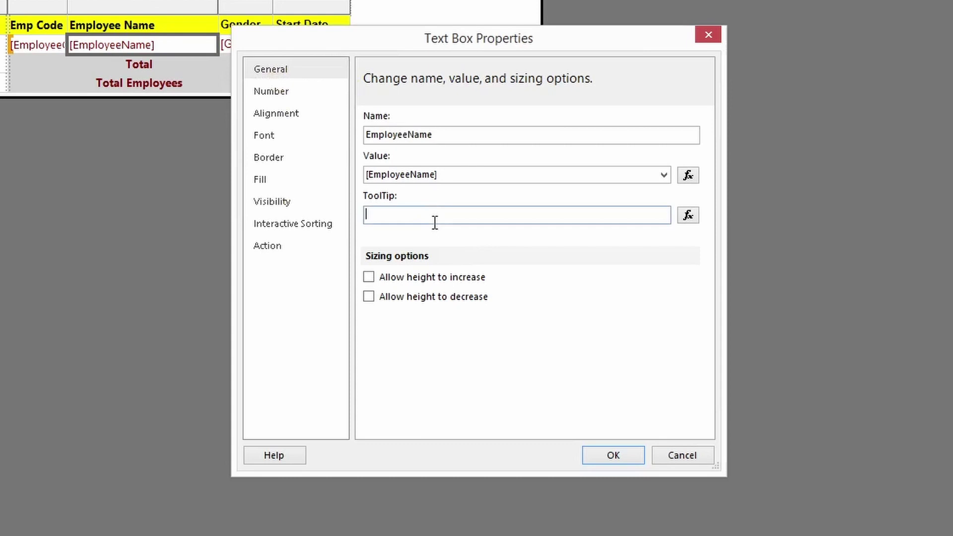
left_click(690, 216)
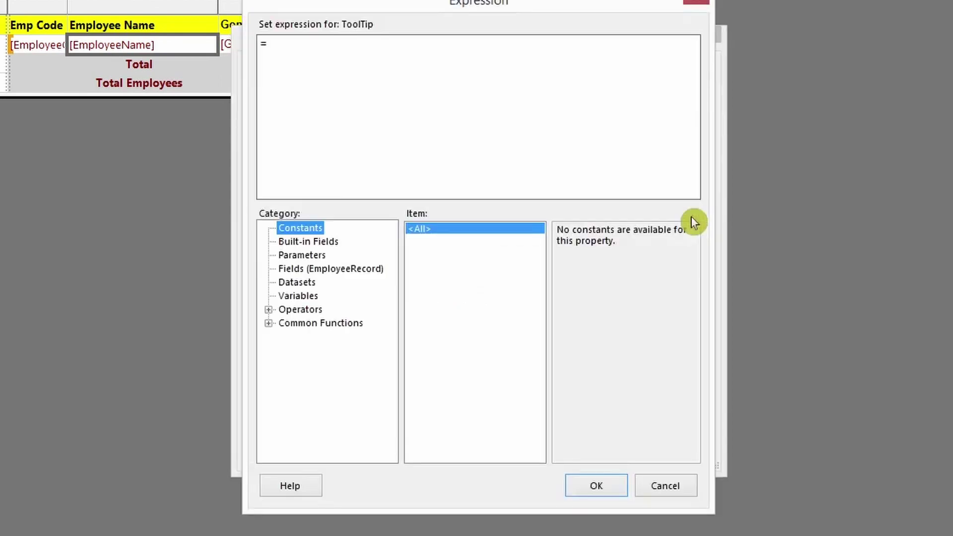
left_click(350, 269)
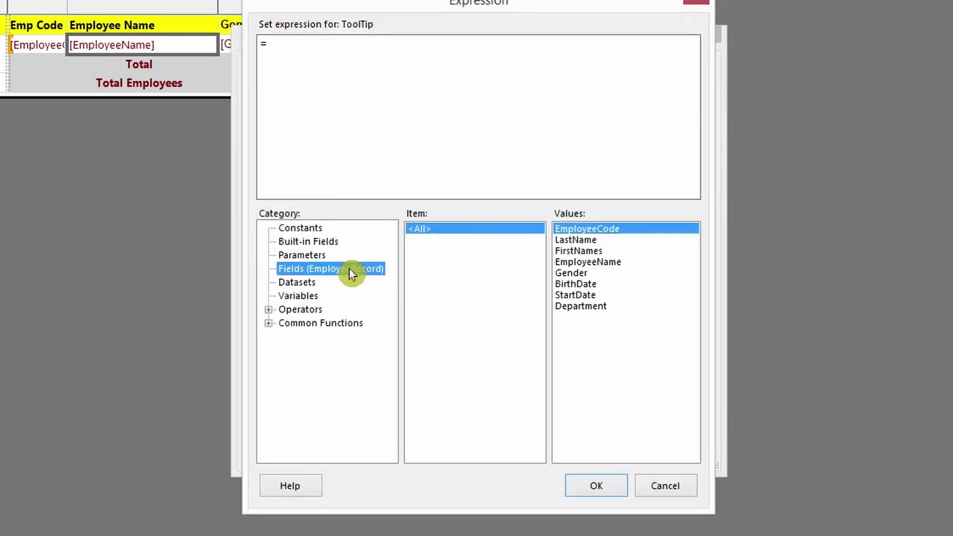
double_click(596, 262)
left_click(588, 492)
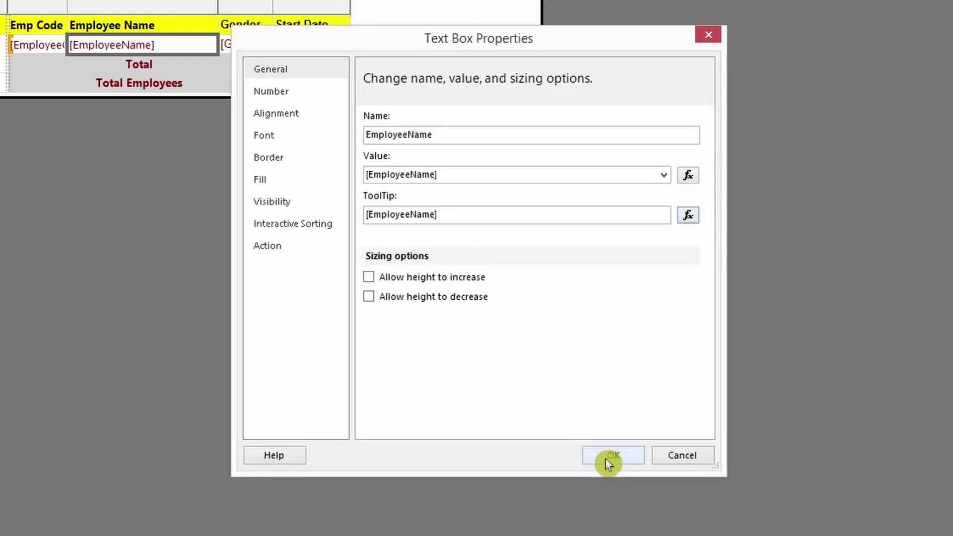
left_click(606, 458)
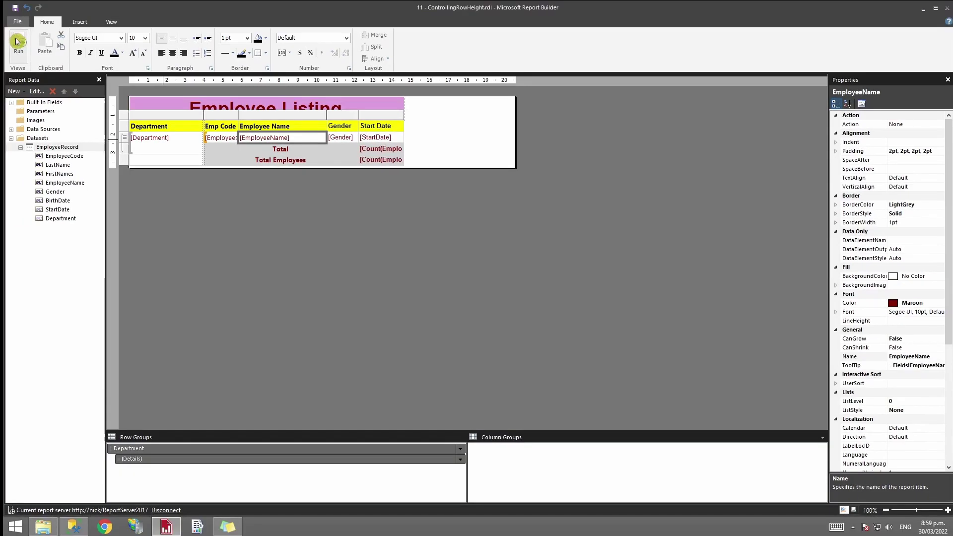
- Rerun the report with F5 and expand Administration to check uniform row heights
key("F5")
left_click(10, 115)
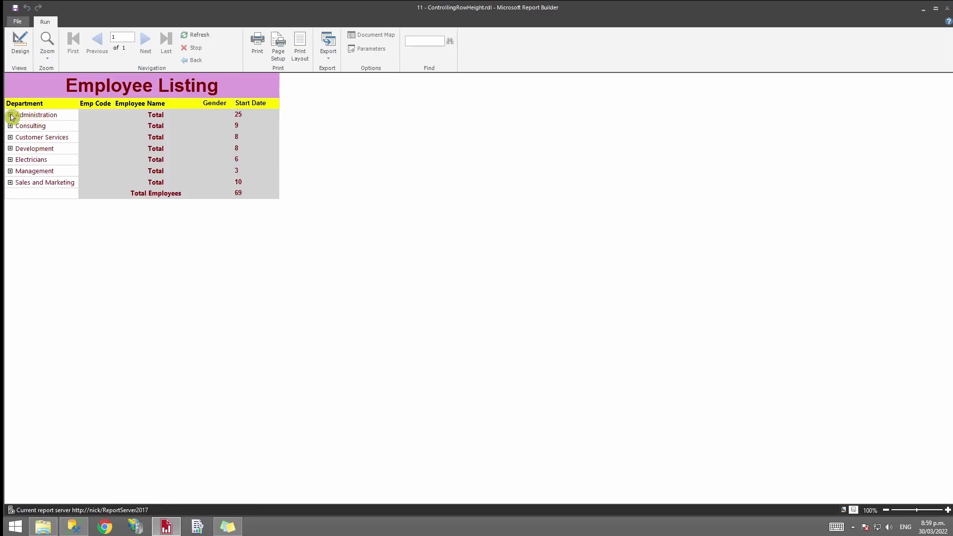